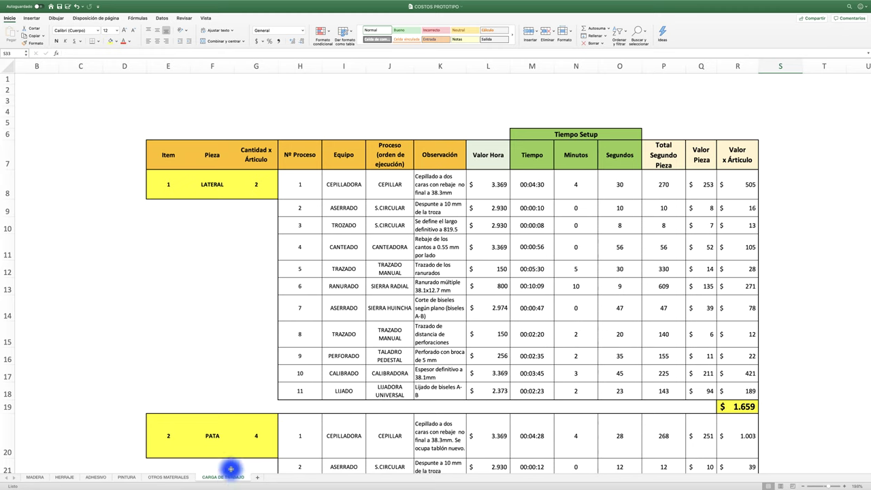
# Step: Review the process costs of every piece on the CARGA DE TRABAJO sheet, from LATERAL down to the prototype's total workload
pyautogui.scroll(-1, 199, 294)
pyautogui.scroll(-10, 199, 294)
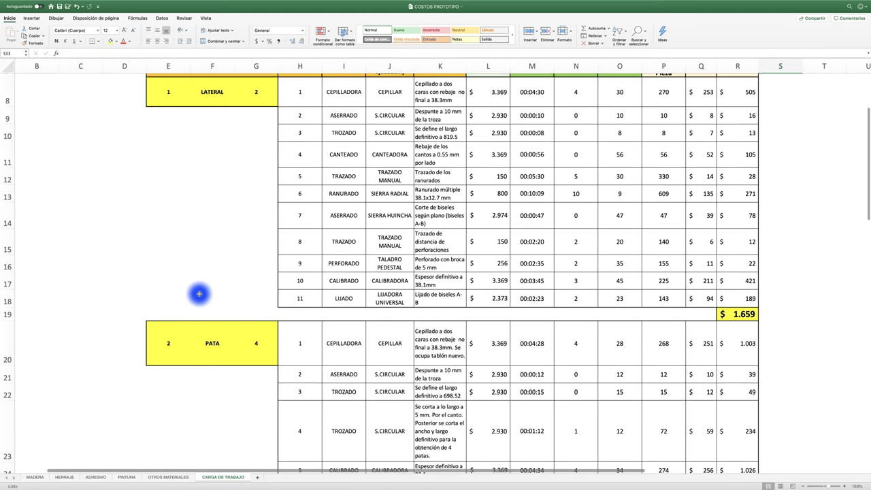
pyautogui.scroll(-3, 197, 294)
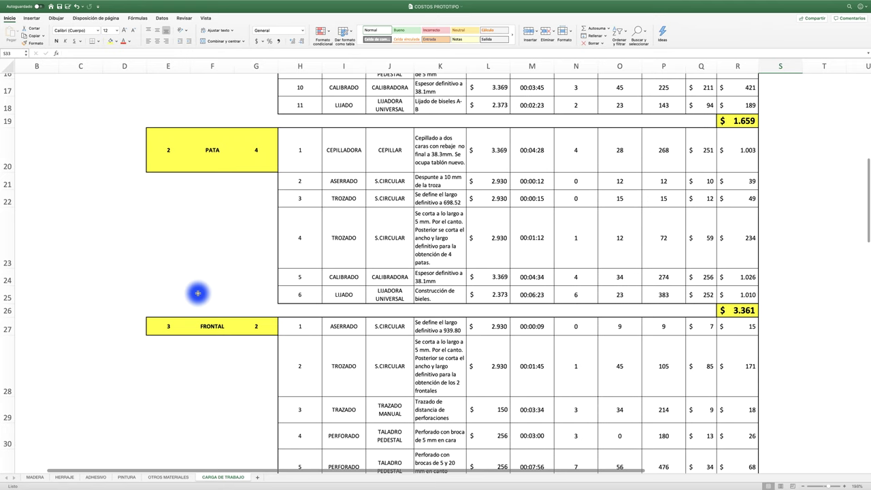
pyautogui.scroll(-12, 197, 293)
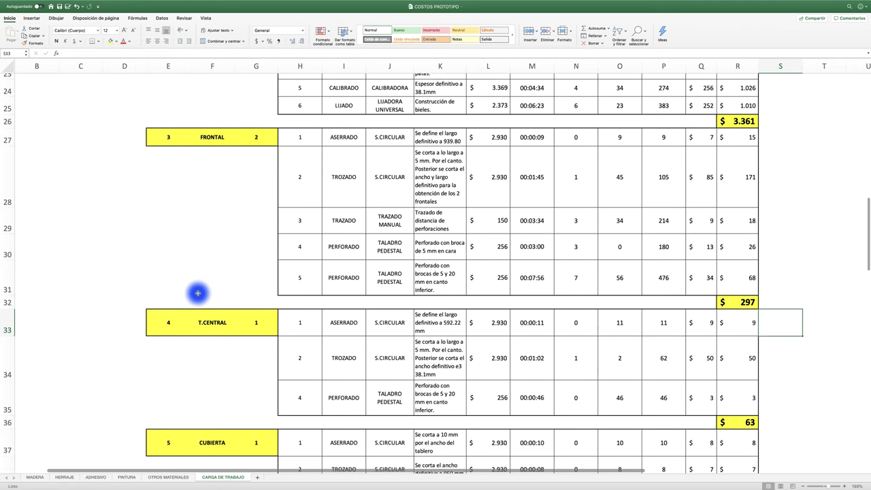
pyautogui.scroll(-1, 198, 293)
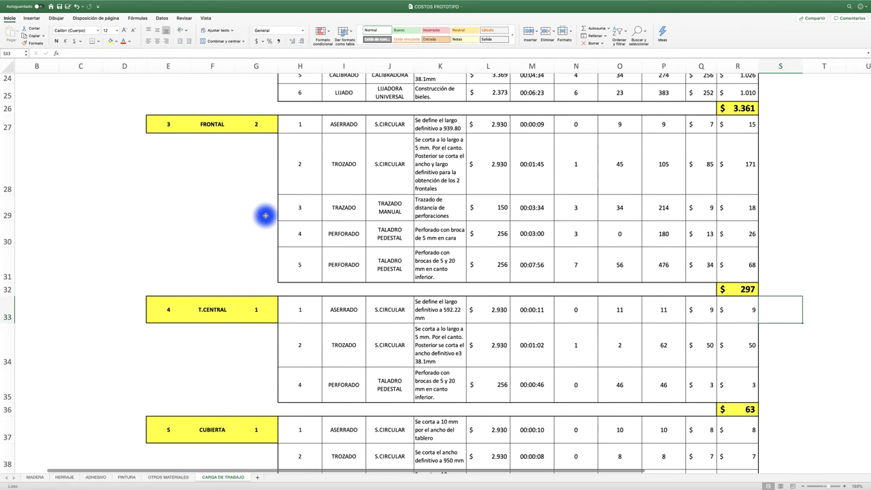
pyautogui.scroll(-5, 245, 217)
pyautogui.scroll(-5, 247, 215)
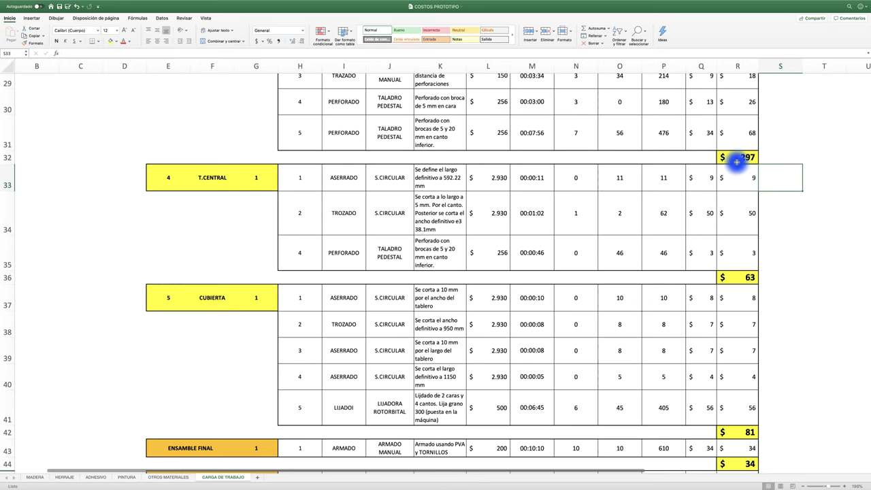
pyautogui.scroll(-15, 598, 292)
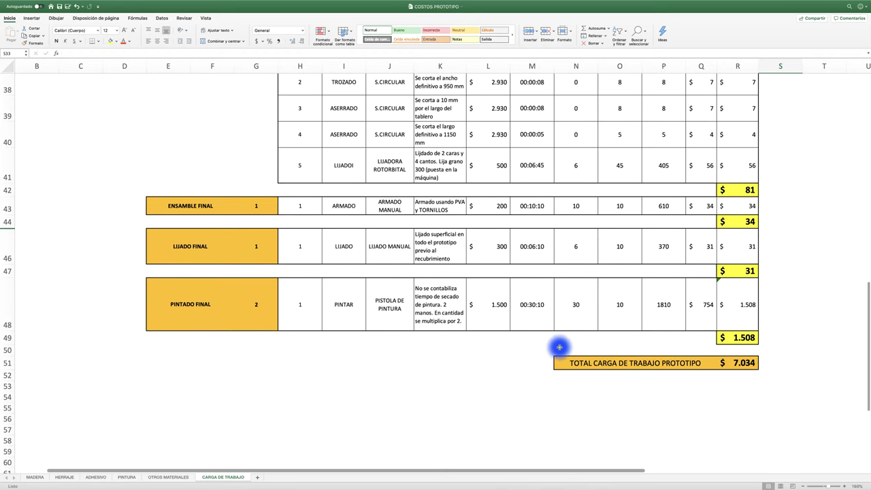
pyautogui.scroll(15, 584, 330)
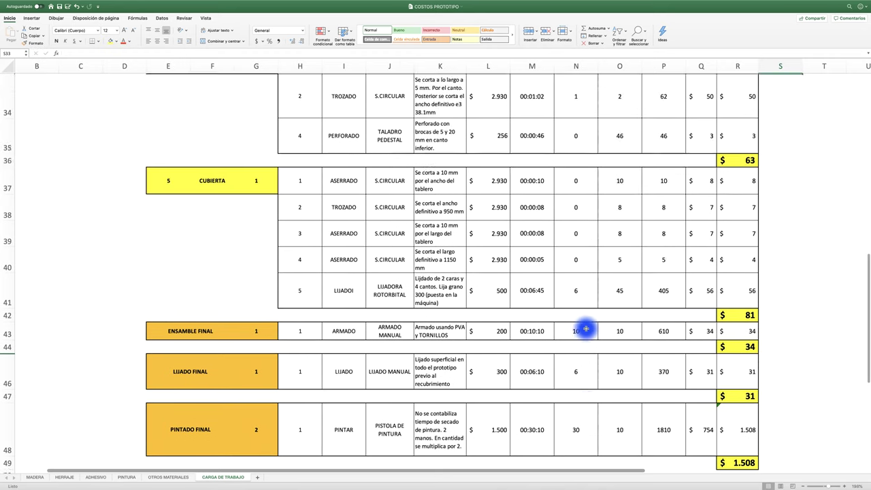
pyautogui.scroll(12, 585, 328)
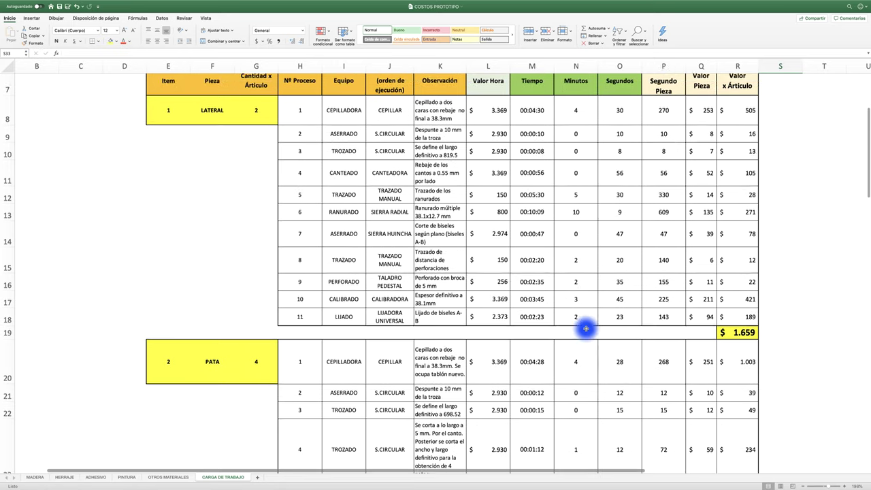
pyautogui.scroll(3, 585, 328)
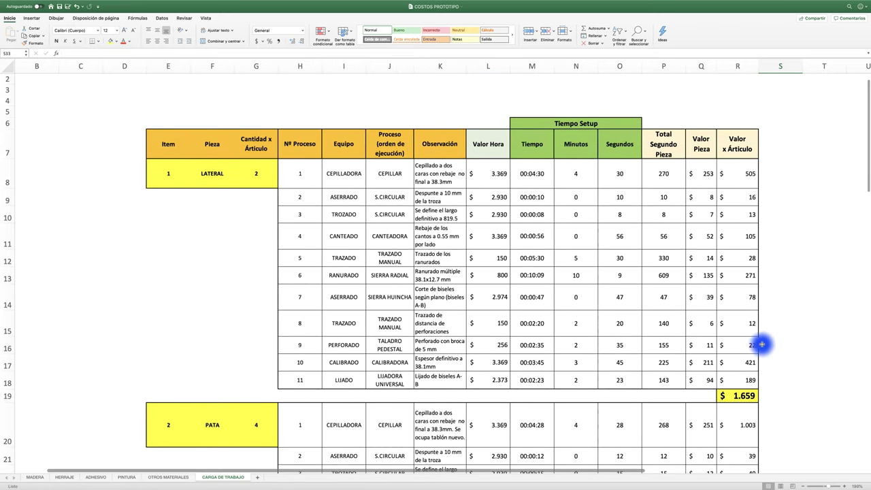
pyautogui.click(817, 276)
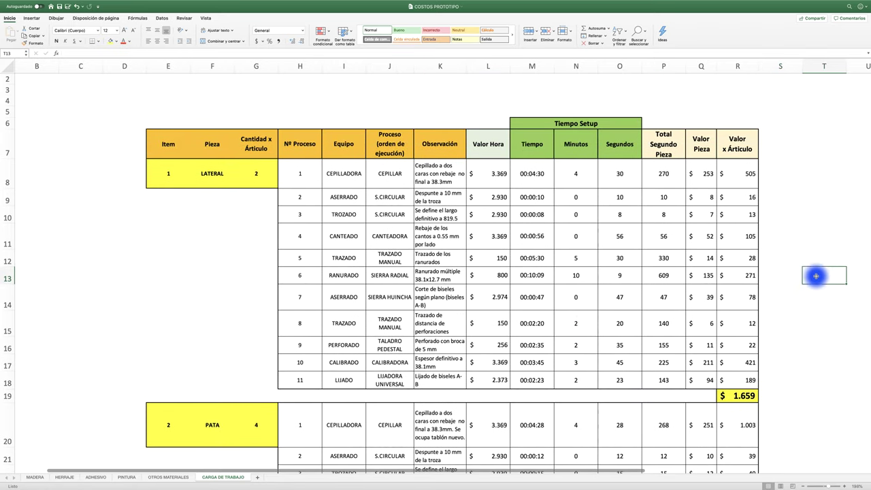
# Step: Examine the LATERAL piece's first process in row 8, from item, piece and quantity to equipment, process and hourly value
pyautogui.click(302, 176)
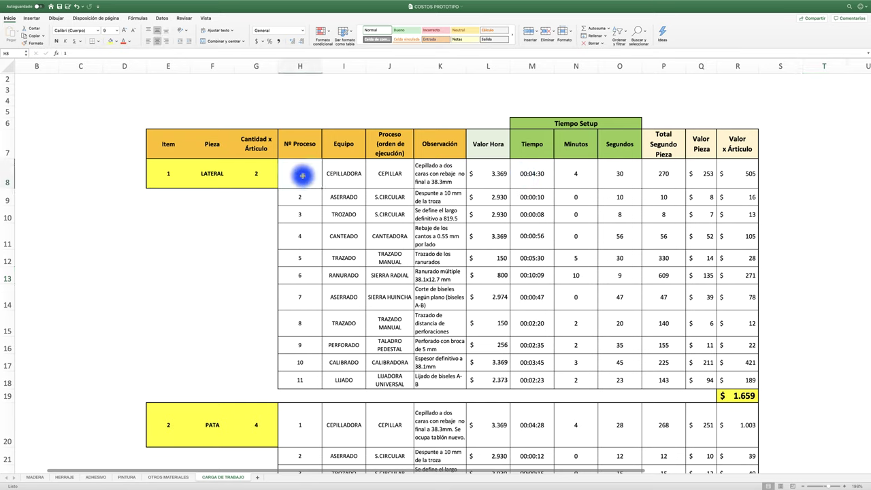
pyautogui.click(174, 177)
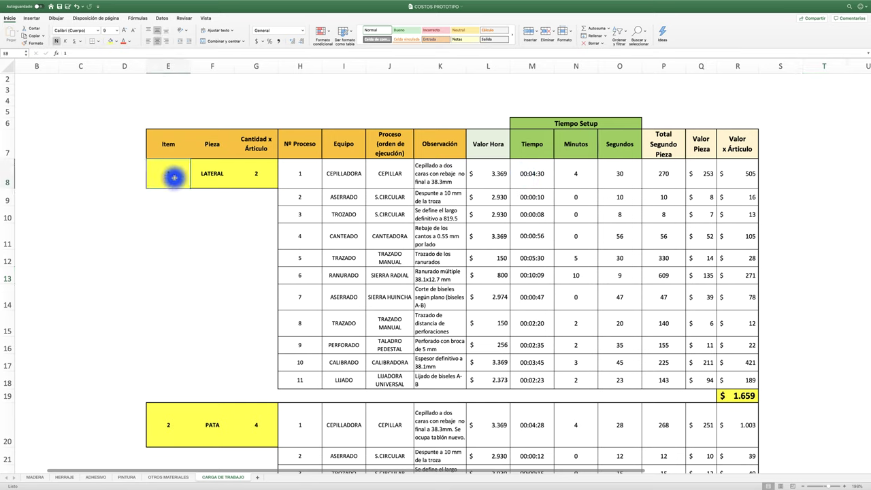
pyautogui.click(216, 176)
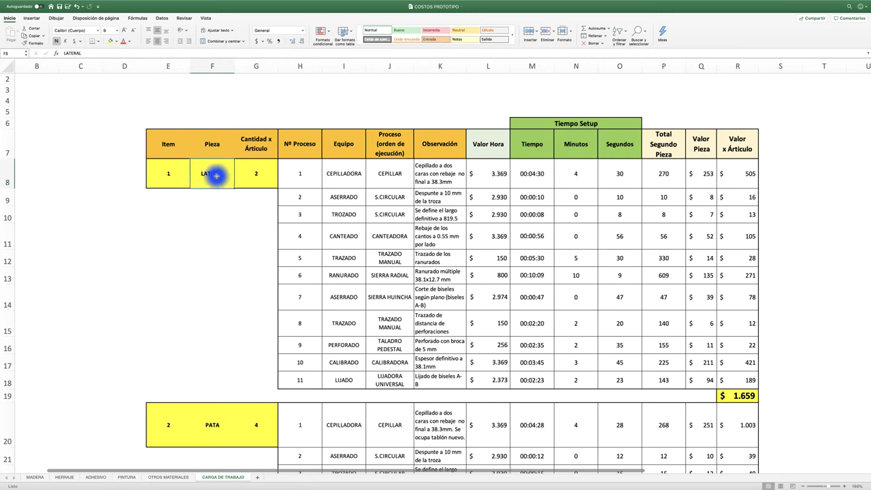
pyautogui.click(262, 174)
pyautogui.click(296, 175)
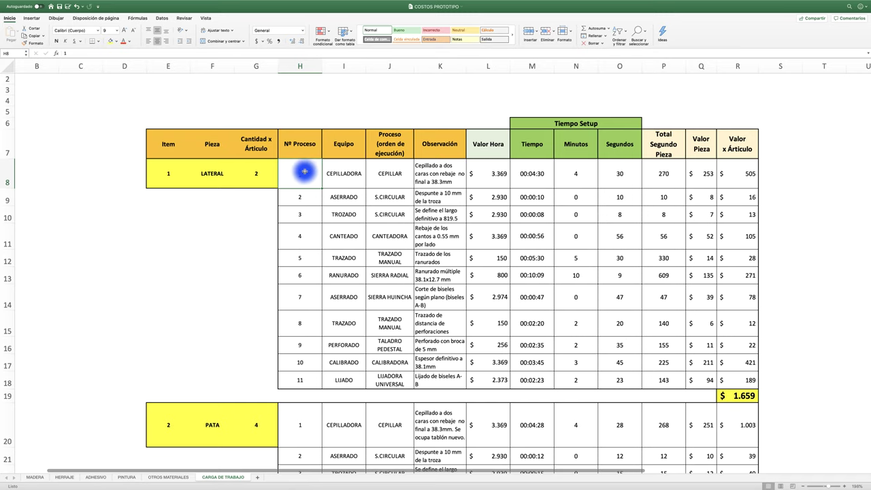
pyautogui.click(355, 172)
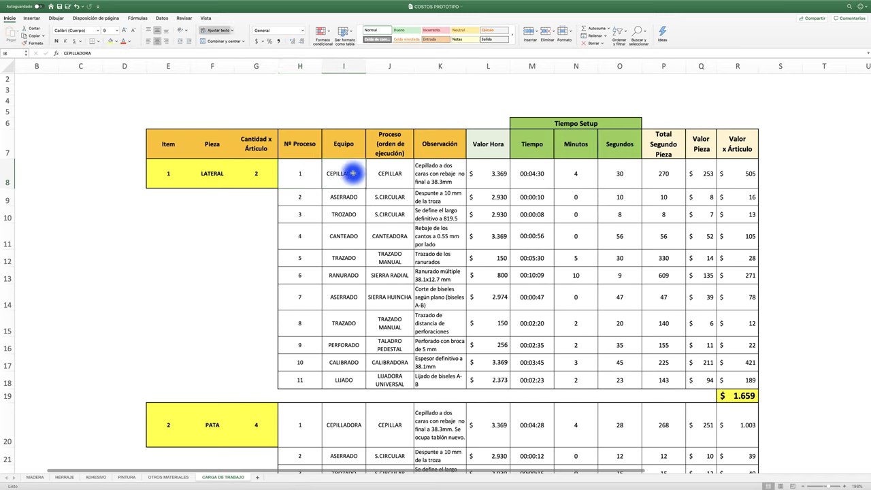
pyautogui.click(399, 177)
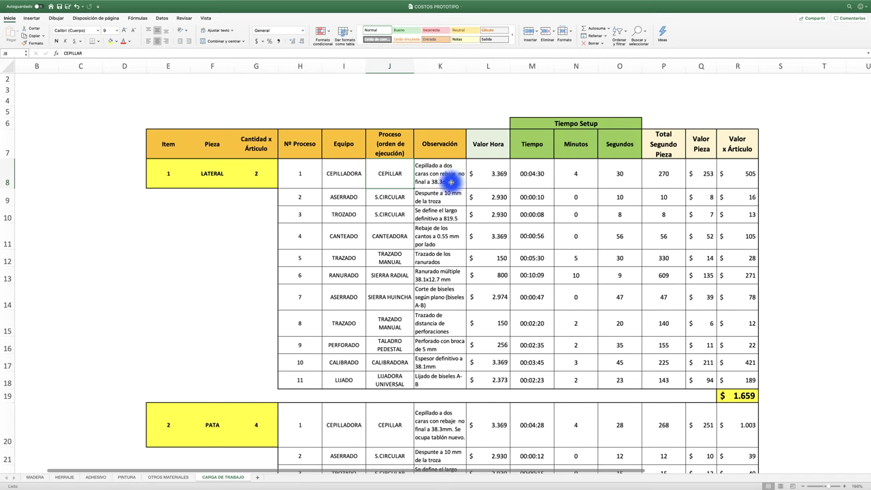
pyautogui.click(485, 174)
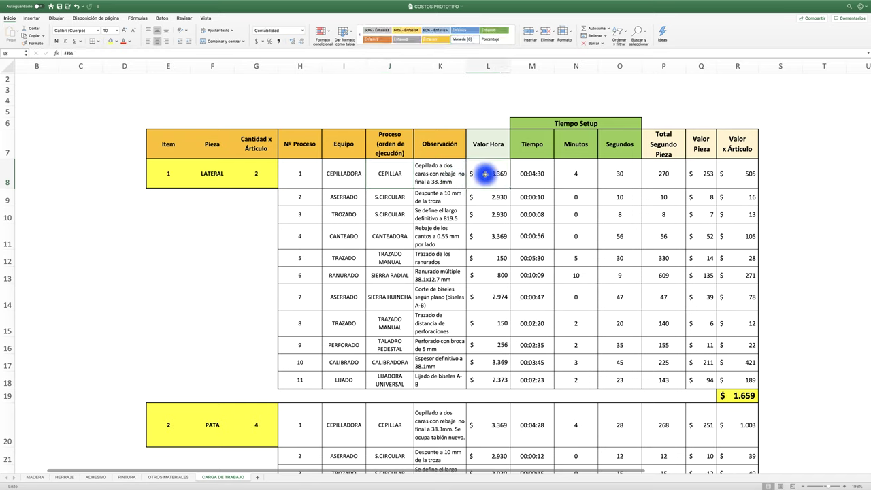
# Step: Inspect the setup time entry in row 8 and its breakdown into minutes and seconds, leaving the entry unedited
pyautogui.click(541, 176)
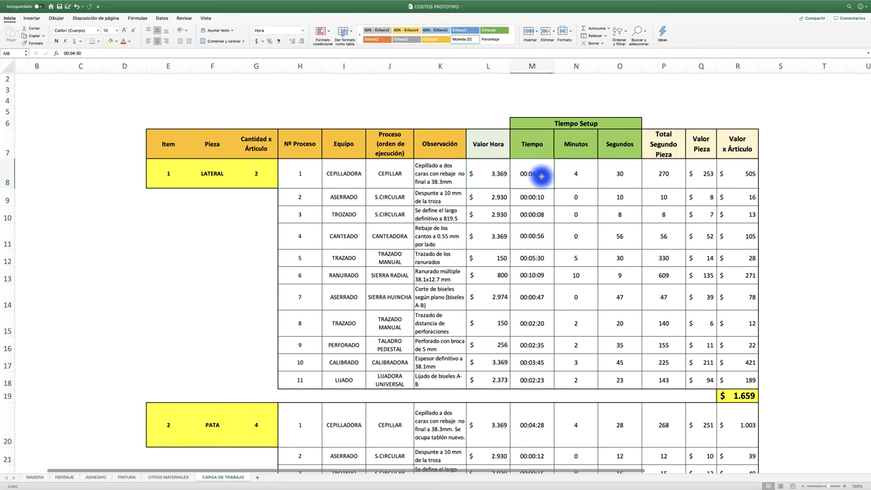
pyautogui.click(66, 52)
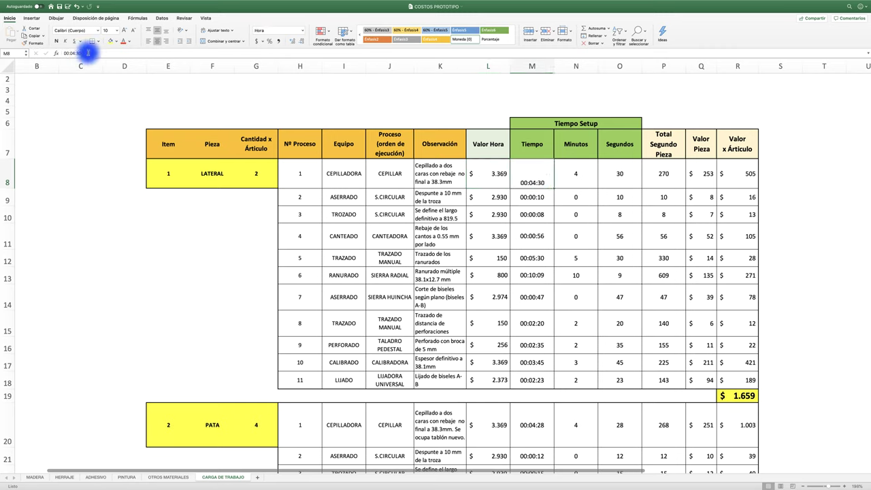
pyautogui.doubleClick(66, 52)
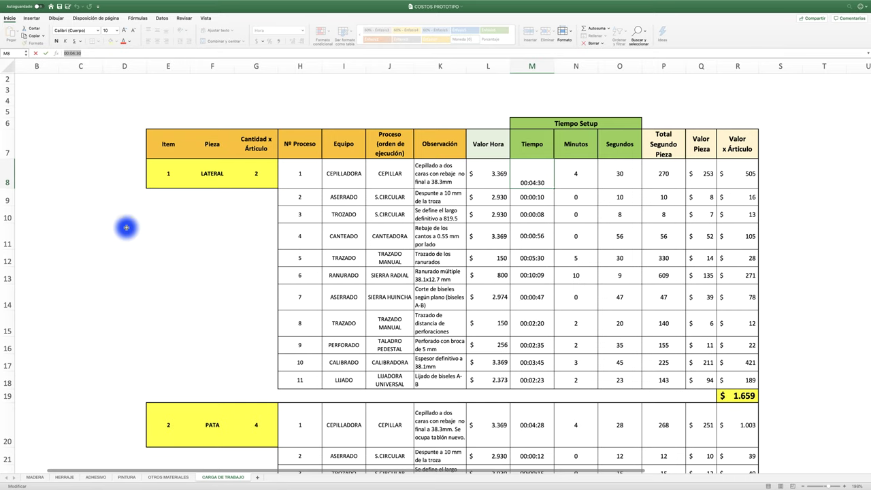
pyautogui.click(92, 220)
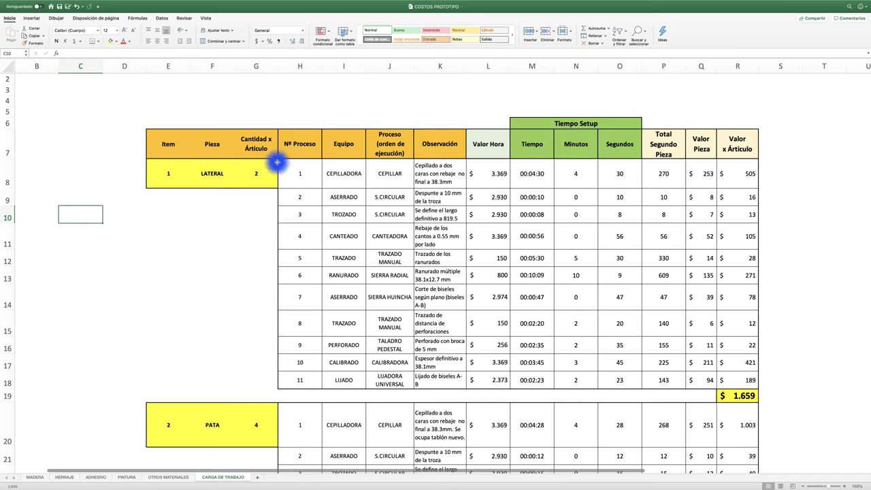
pyautogui.click(544, 175)
pyautogui.click(585, 178)
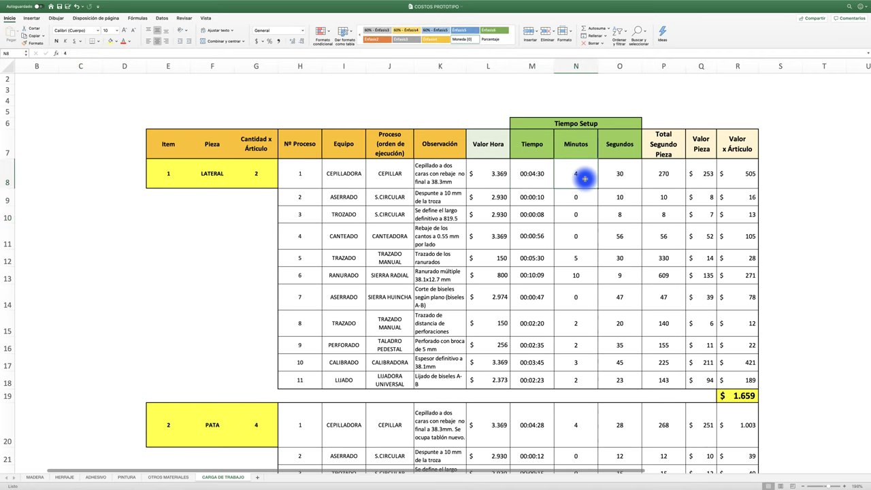
pyautogui.scroll(1, 585, 178)
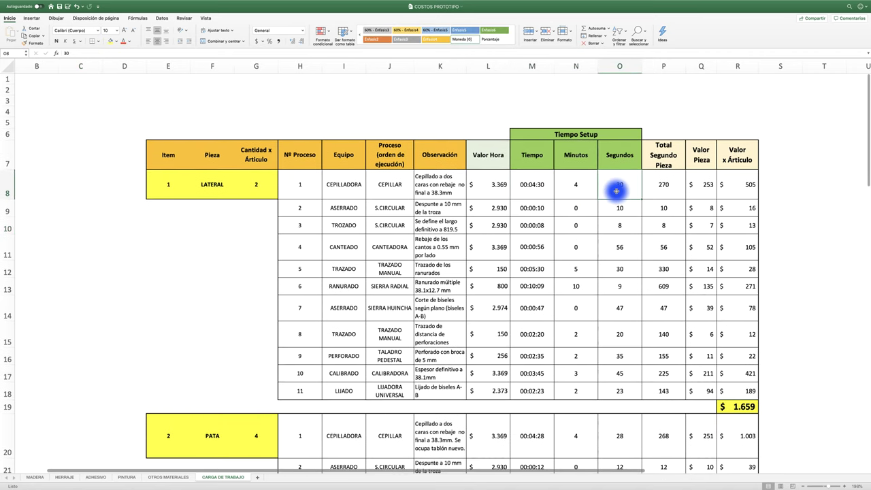
# Step: Inspect the row 8 formulas for total seconds per piece, value per piece and value per article
pyautogui.click(665, 191)
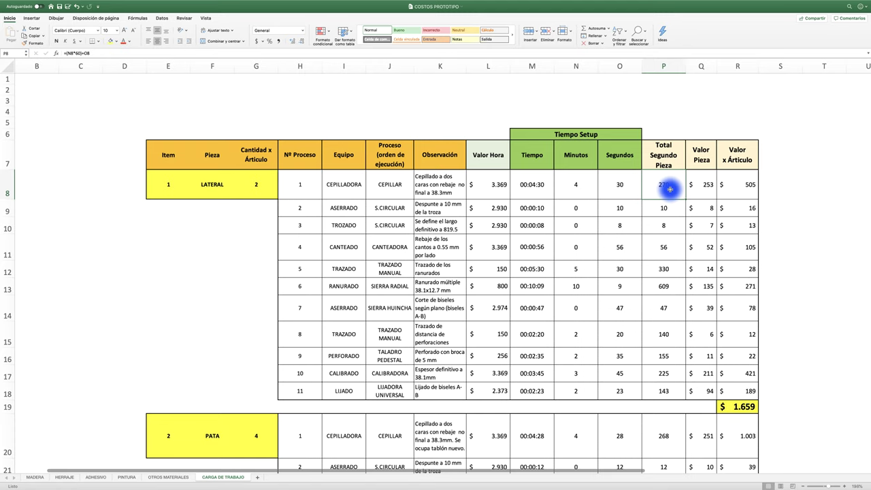
pyautogui.click(709, 184)
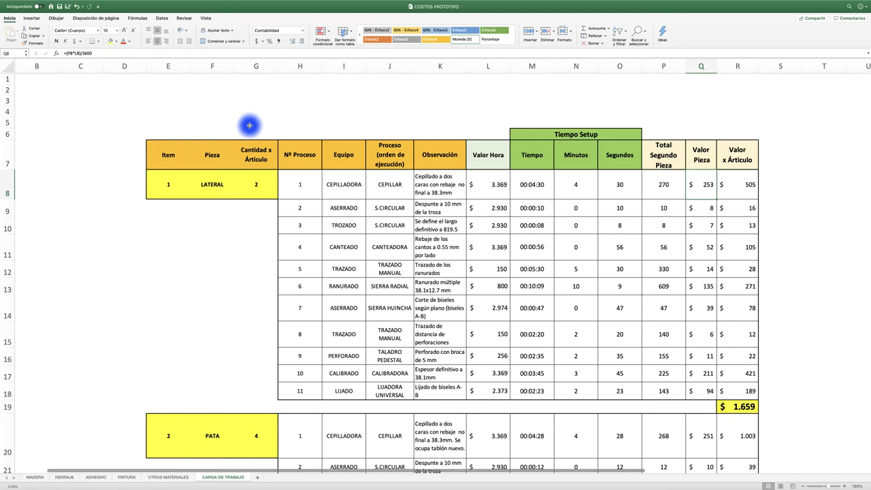
pyautogui.click(734, 182)
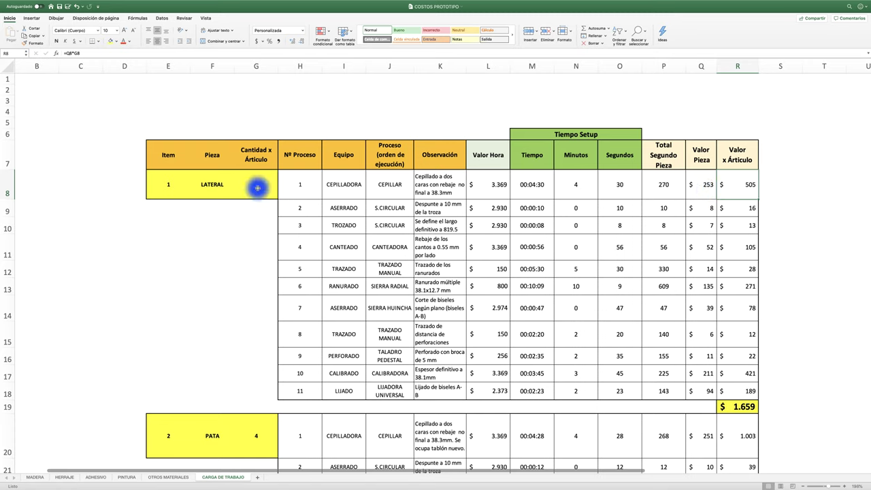
pyautogui.click(817, 184)
# Step: Check the CANTEADO process in row 11, comparing its time, minutes and seconds with the total seconds formula
pyautogui.click(650, 248)
pyautogui.click(616, 271)
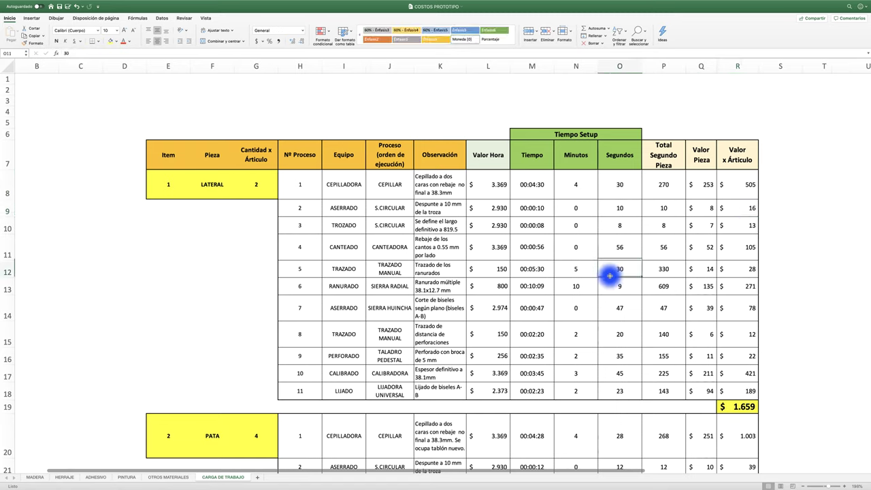
pyautogui.click(574, 270)
pyautogui.click(615, 270)
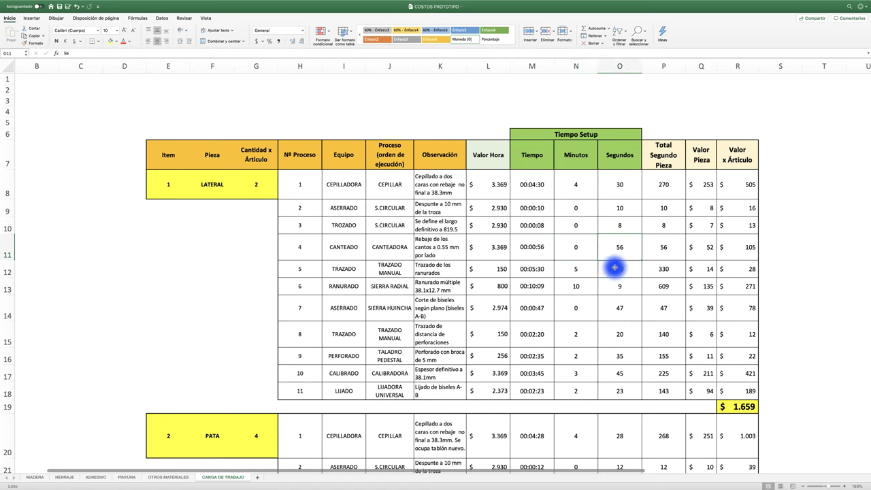
pyautogui.click(616, 289)
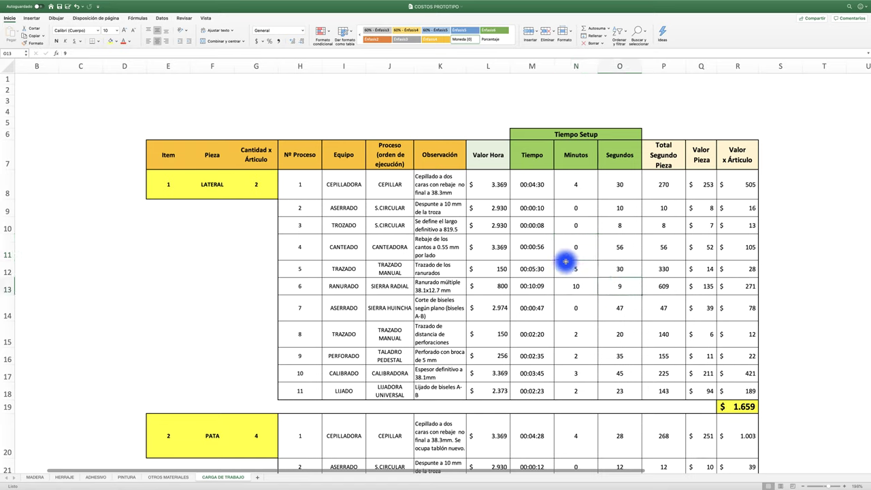
pyautogui.click(571, 251)
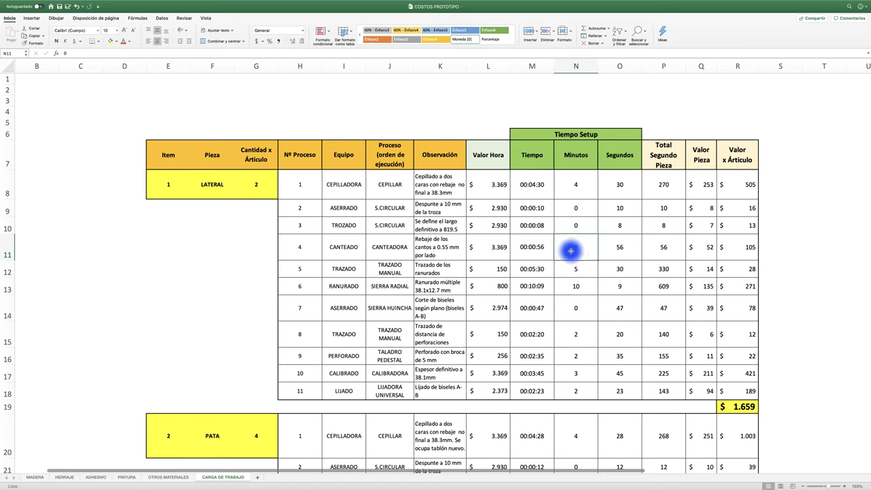
pyautogui.click(537, 252)
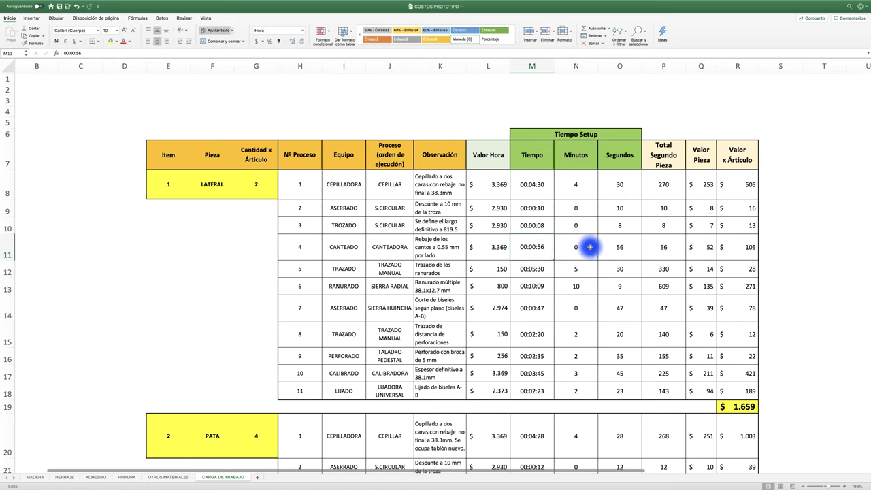
pyautogui.click(621, 249)
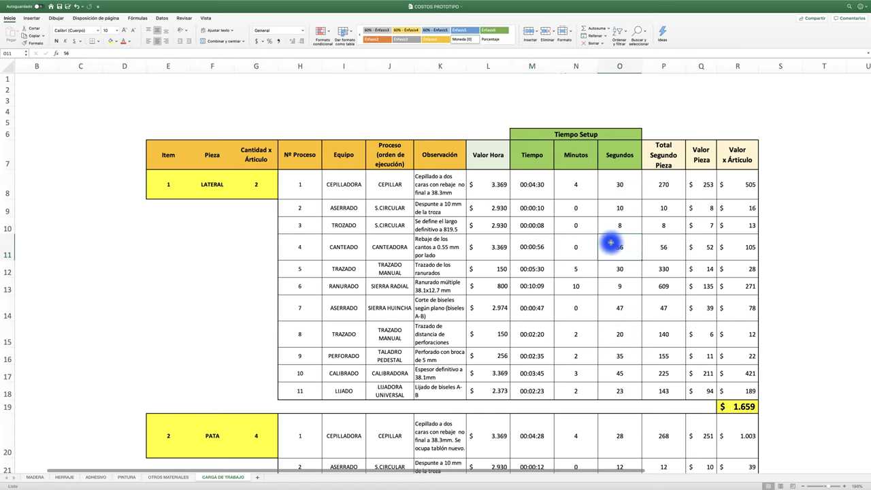
pyautogui.click(662, 253)
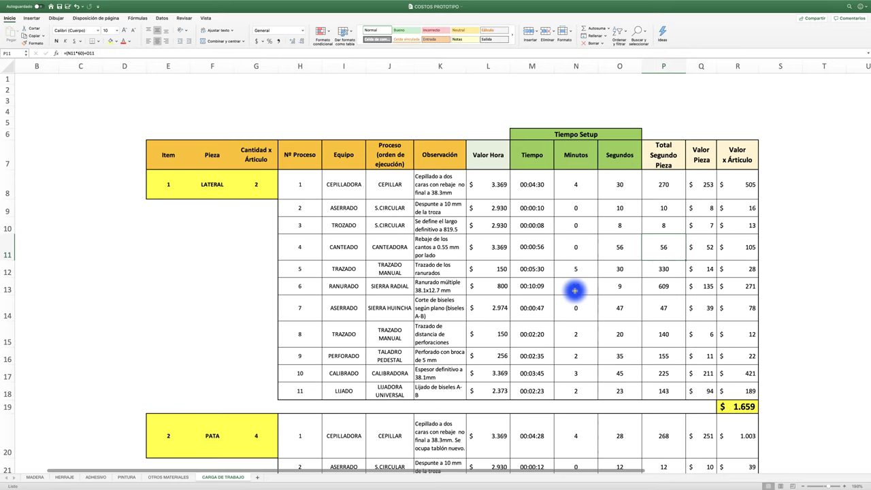
# Step: Copy the LATERAL cost table with its headers and subtotal, cells E6:R19
pyautogui.scroll(-1, 515, 283)
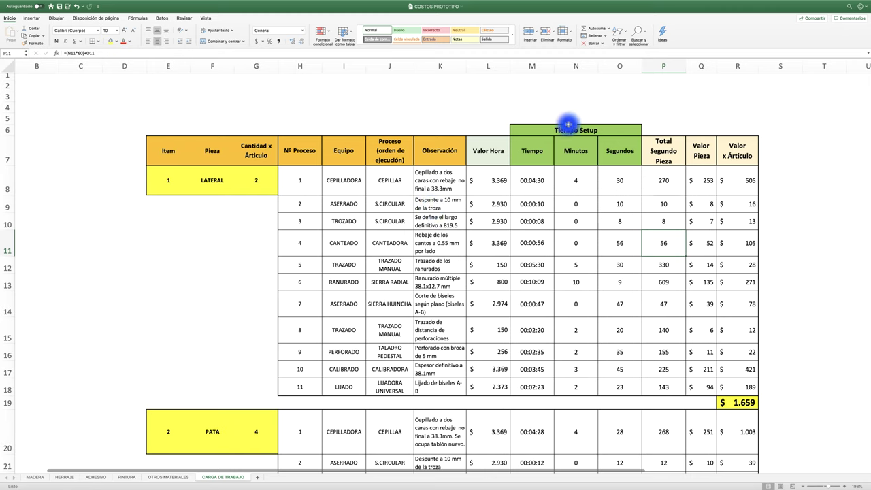
pyautogui.moveTo(166, 127)
pyautogui.mouseDown()
pyautogui.moveTo(701, 305)
pyautogui.moveTo(744, 408)
pyautogui.moveTo(742, 402)
pyautogui.mouseUp()
pyautogui.rightClick(656, 296)
pyautogui.click(677, 299)
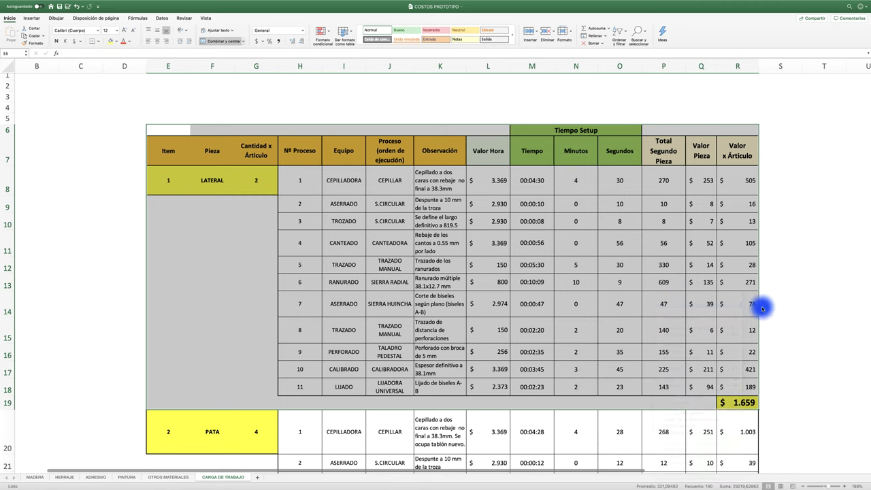
# Step: Check the PATA item and its name in row 20, and cancel the pending copy of the LATERAL table without pasting
pyautogui.scroll(-5, 762, 309)
pyautogui.click(214, 334)
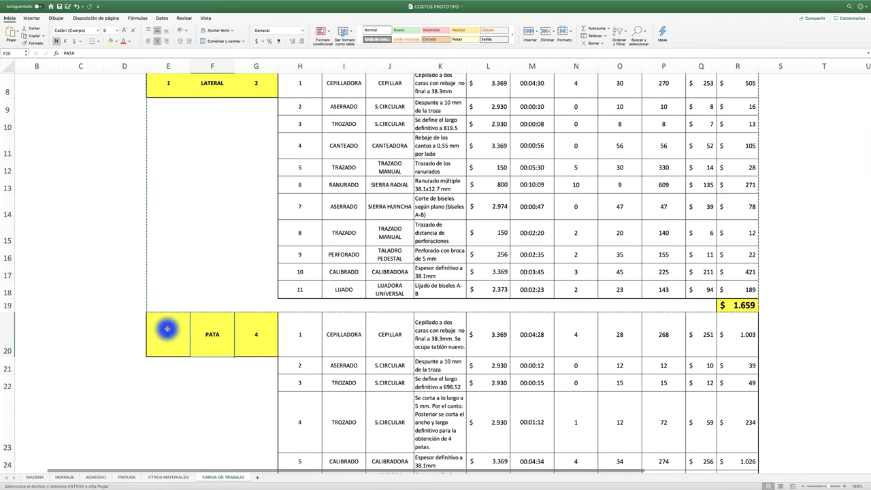
pyautogui.click(167, 329)
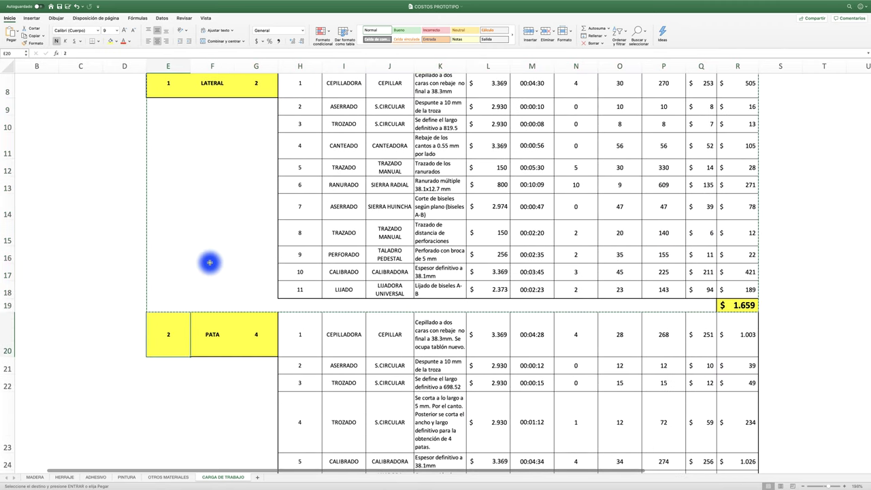
pyautogui.press('Escape')
pyautogui.click(124, 250)
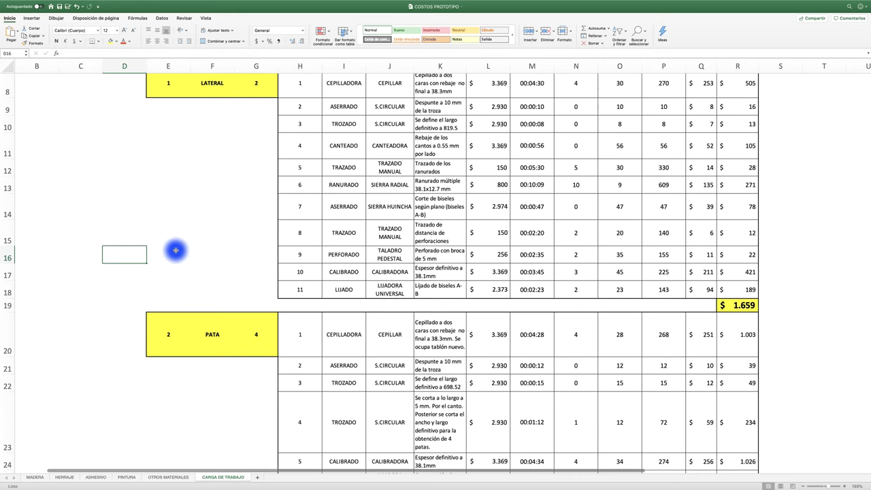
# Step: Review the remaining workload tables from PATA through CUBIERTA, ENSAMBLE FINAL, LIJADO FINAL and PINTADO FINAL, down to the prototype's workload total
pyautogui.scroll(-3, 569, 284)
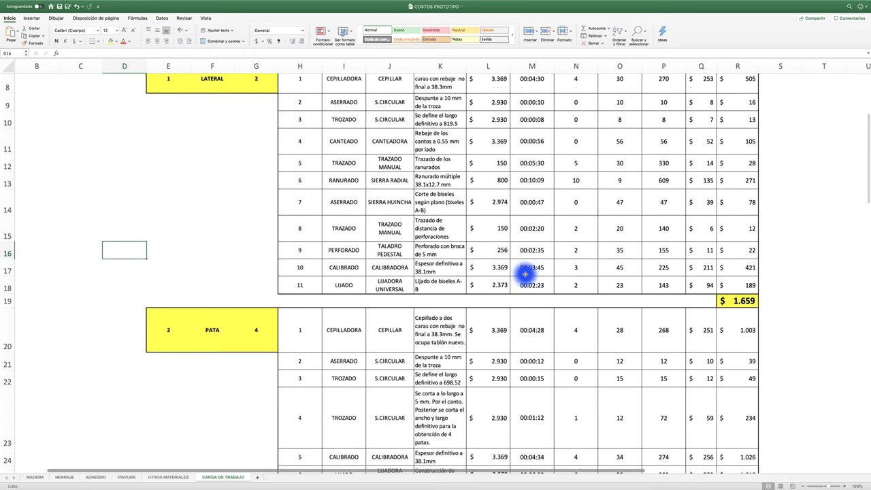
pyautogui.scroll(-10, 525, 273)
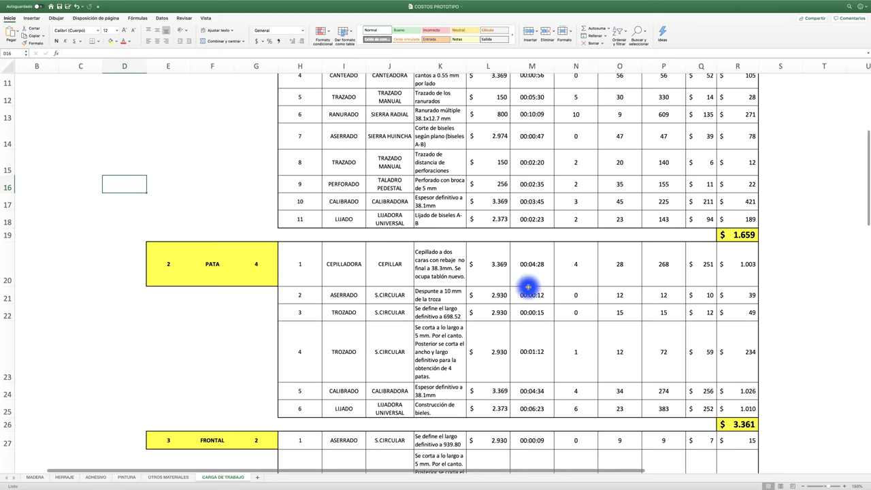
pyautogui.scroll(-2, 528, 288)
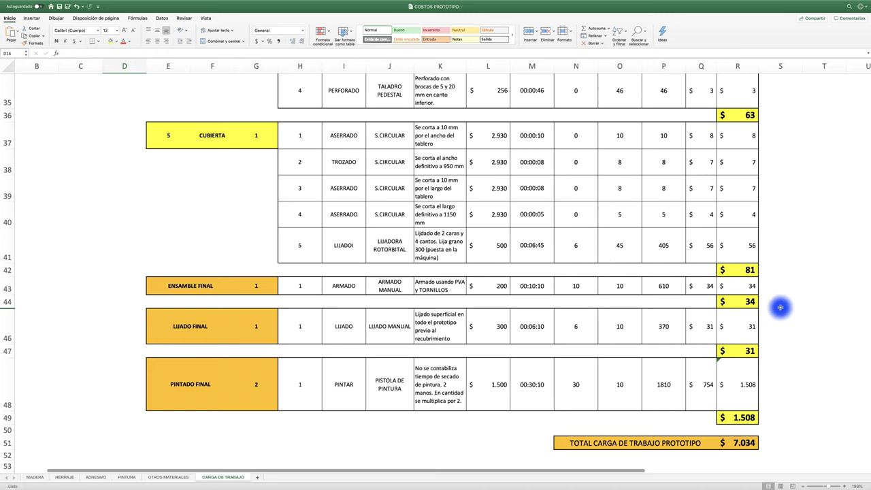
pyautogui.scroll(-1, 767, 310)
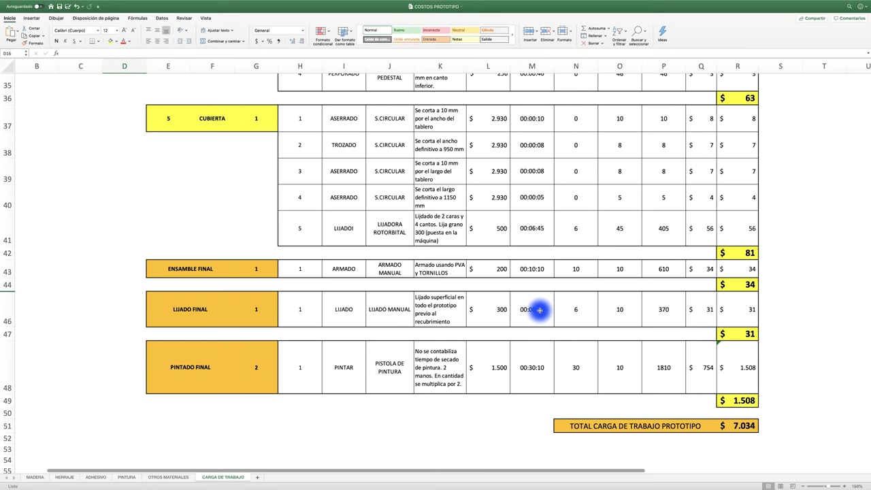
pyautogui.scroll(-1, 540, 311)
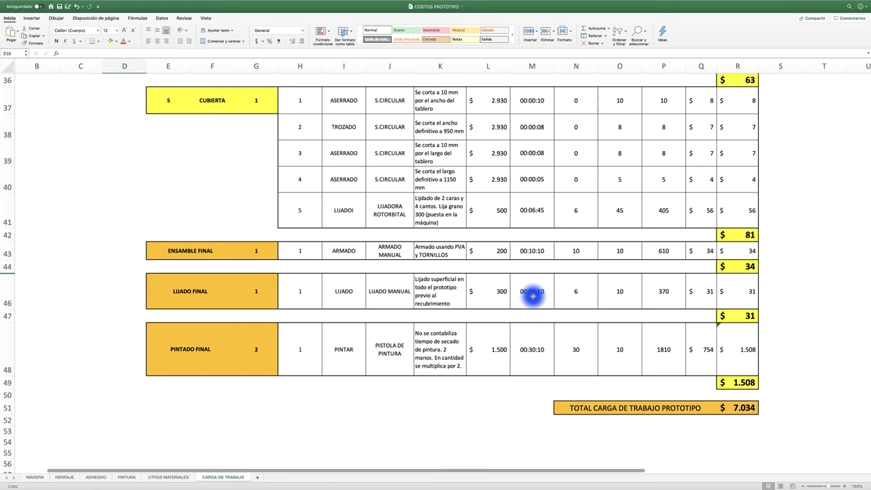
pyautogui.scroll(-1, 534, 296)
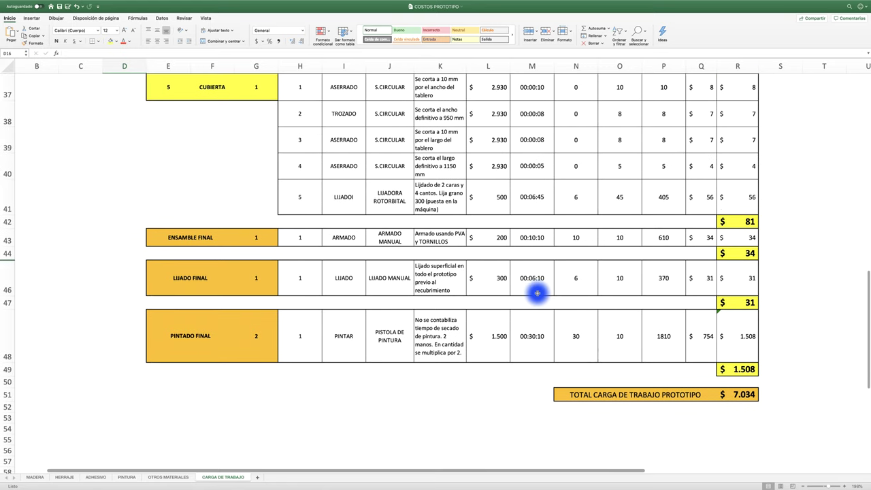
pyautogui.scroll(-1, 535, 295)
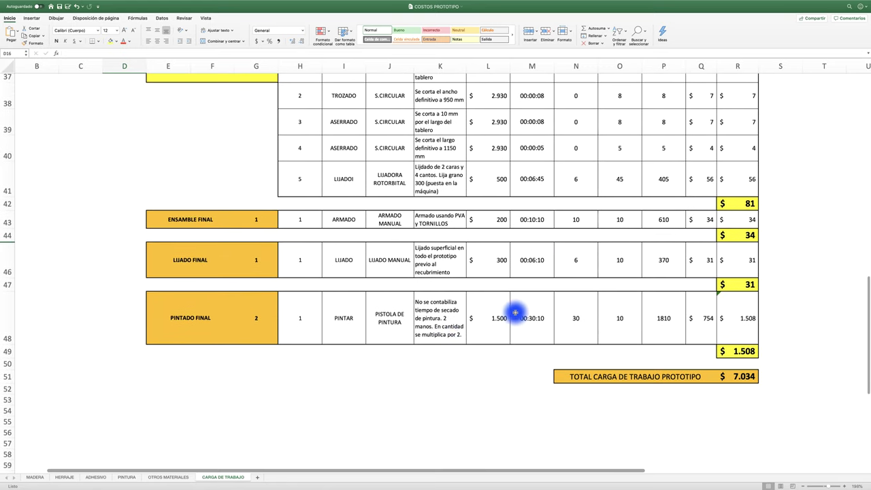
pyautogui.scroll(-1, 534, 319)
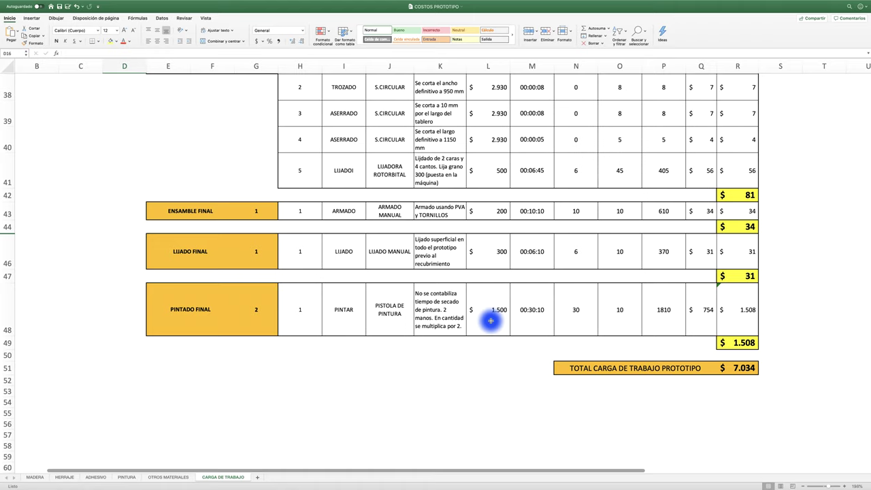
# Step: Inspect the PINTADO FINAL quantity in G48 and the value per article formula in R48
pyautogui.click(258, 311)
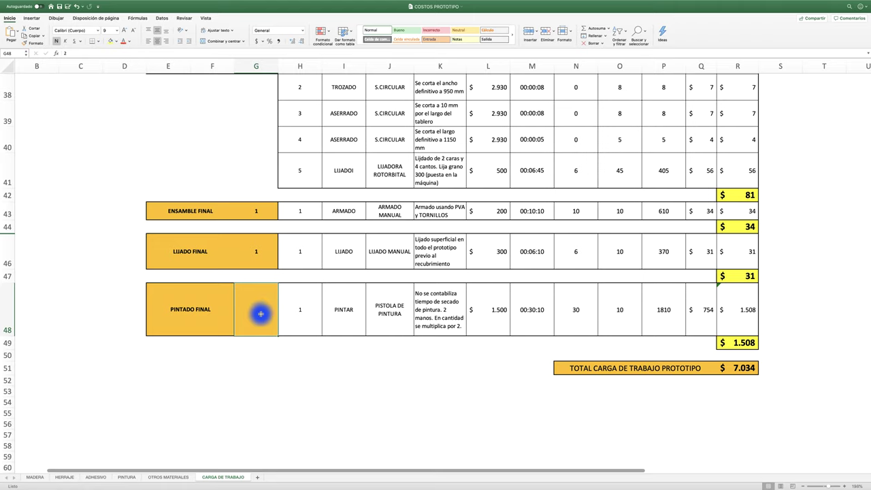
pyautogui.click(731, 315)
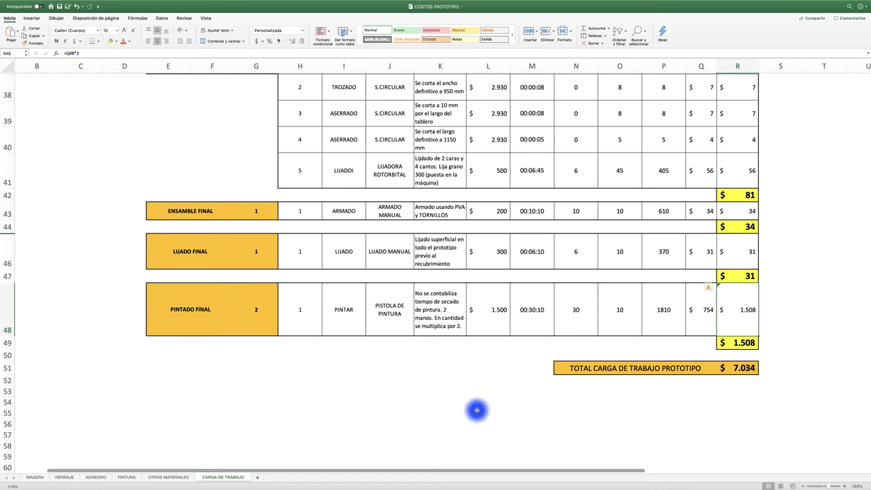
pyautogui.click(392, 401)
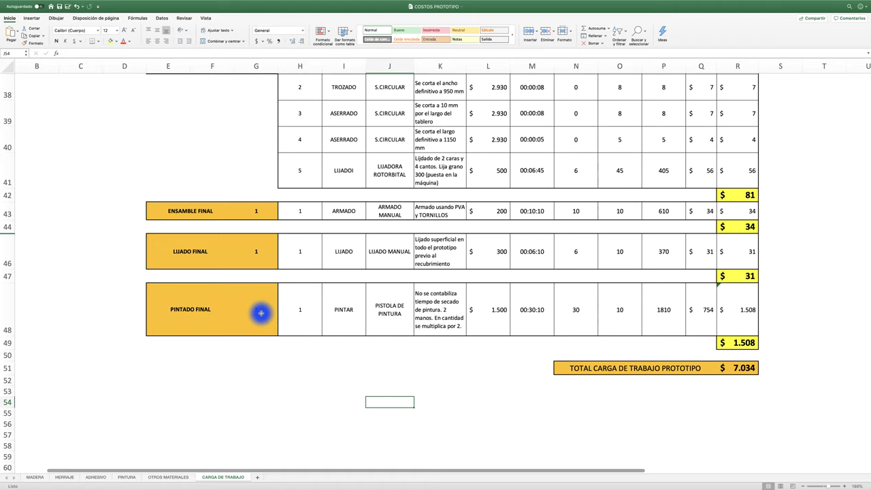
pyautogui.scroll(1, 261, 313)
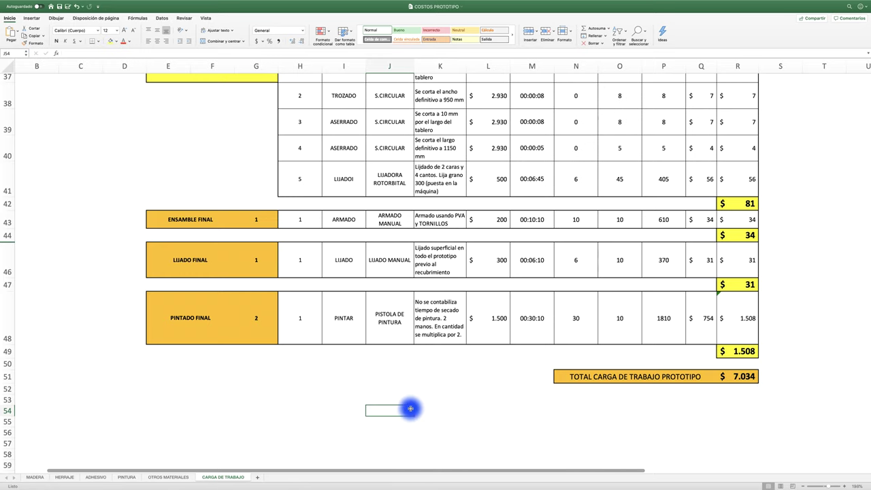
pyautogui.scroll(-1, 410, 407)
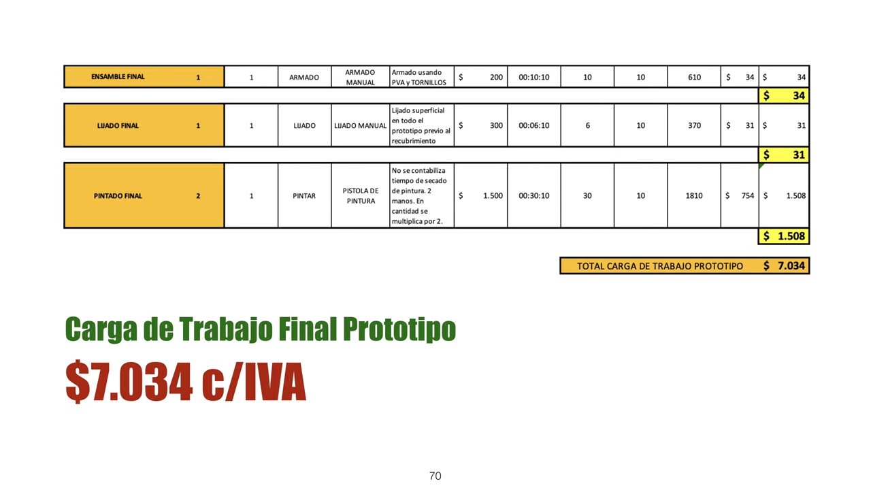
pyautogui.press('Right')
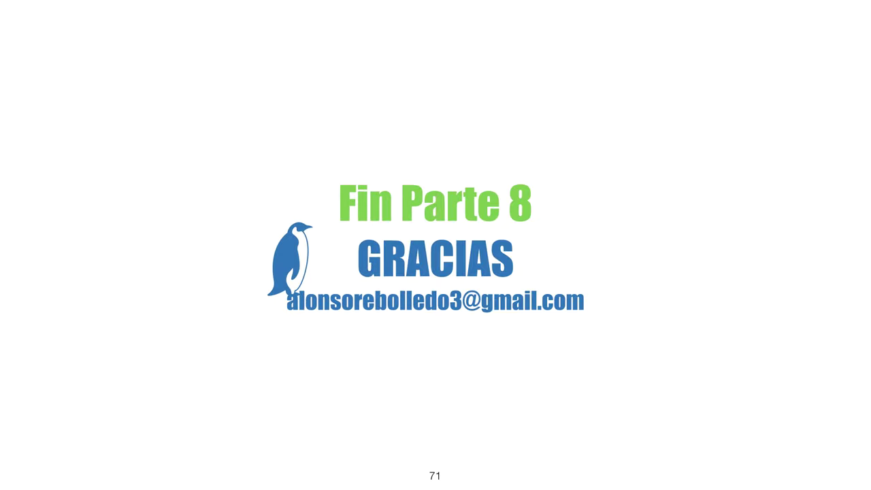